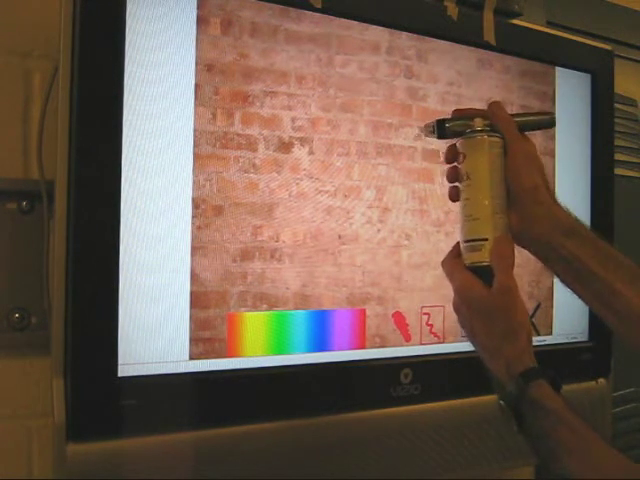
# Step: Spray a large red loop across the upper brick wall, then pick blue
pyautogui.moveTo(390, 75)
pyautogui.mouseDown()
pyautogui.moveTo(265, 95)
pyautogui.moveTo(330, 215)
pyautogui.moveTo(540, 110)
pyautogui.moveTo(415, 70)
pyautogui.moveTo(340, 100)
pyautogui.mouseUp()
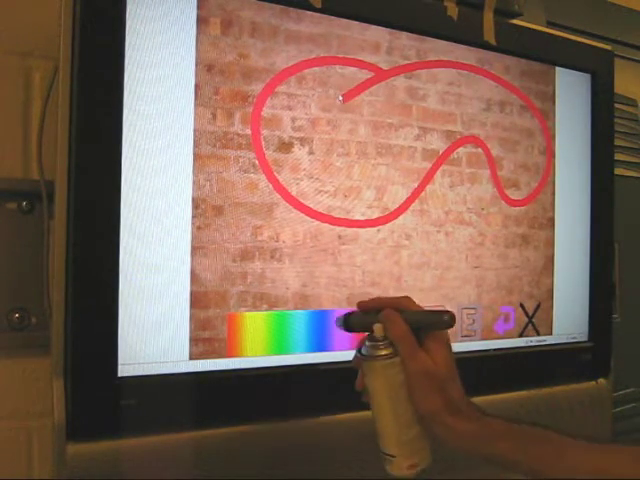
pyautogui.click(345, 326)
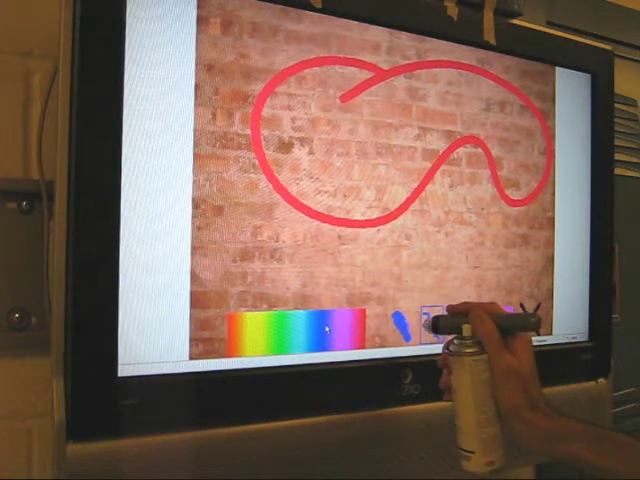
# Step: Spray blue curves and a yellow test stroke, then wipe the wall clean
pyautogui.click(400, 322)
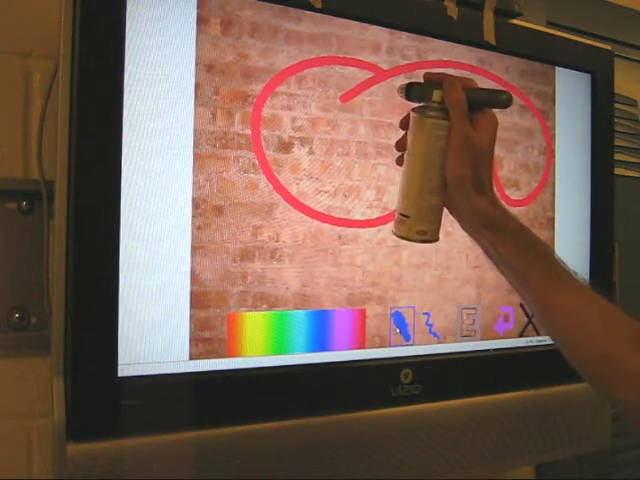
pyautogui.moveTo(395, 110)
pyautogui.mouseDown()
pyautogui.moveTo(385, 170)
pyautogui.moveTo(460, 105)
pyautogui.moveTo(530, 130)
pyautogui.moveTo(545, 170)
pyautogui.moveTo(540, 150)
pyautogui.mouseUp()
pyautogui.moveTo(460, 95); pyautogui.dragTo(530, 150)
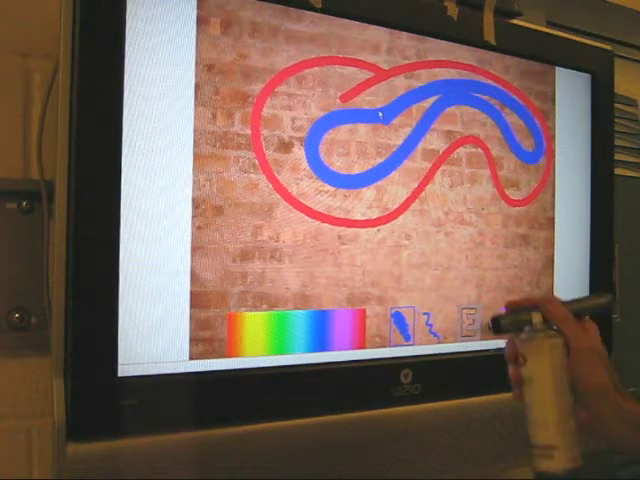
pyautogui.moveTo(465, 240); pyautogui.dragTo(505, 232)
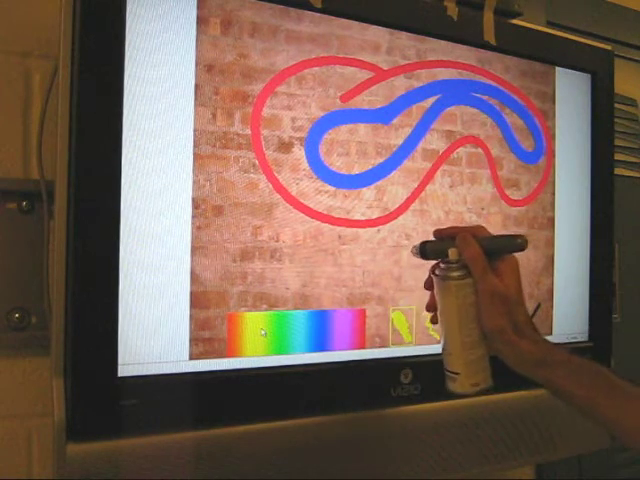
pyautogui.moveTo(425, 250)
pyautogui.mouseDown()
pyautogui.moveTo(470, 180)
pyautogui.moveTo(535, 245)
pyautogui.mouseUp()
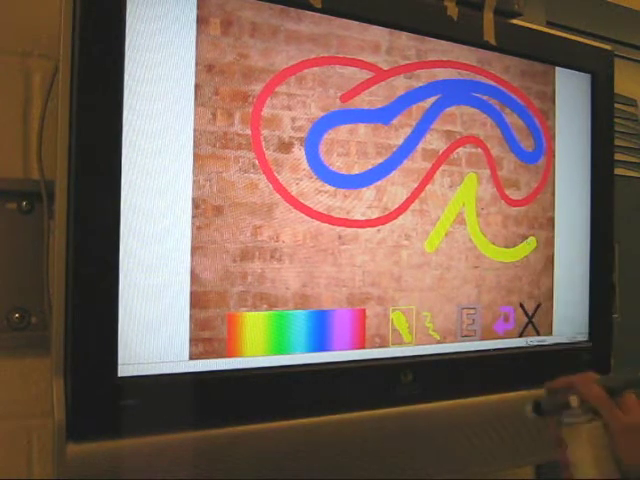
pyautogui.click(530, 320)
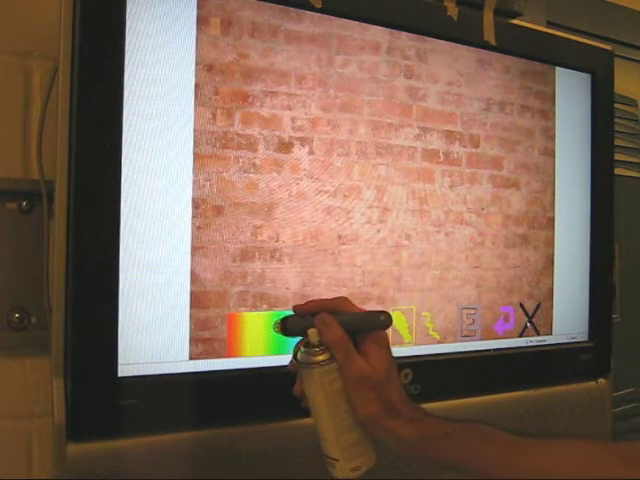
# Step: Spray a green 'h' at the top left and a blue 'e' beside it
pyautogui.click(290, 325)
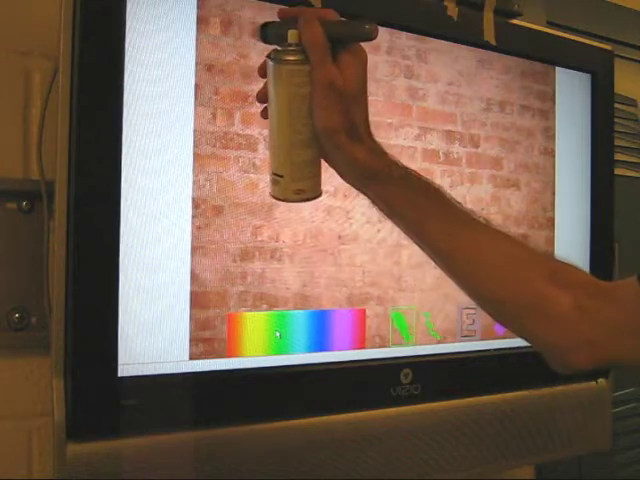
pyautogui.moveTo(238, 45)
pyautogui.mouseDown()
pyautogui.moveTo(245, 120)
pyautogui.moveTo(275, 85)
pyautogui.moveTo(318, 120)
pyautogui.mouseUp()
pyautogui.click(330, 332)
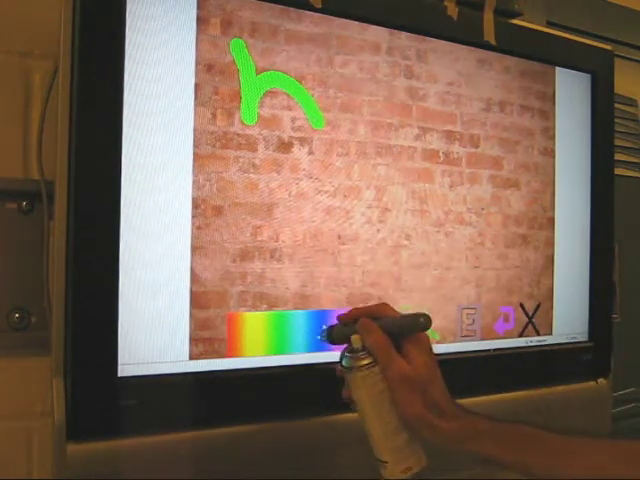
pyautogui.click(343, 320)
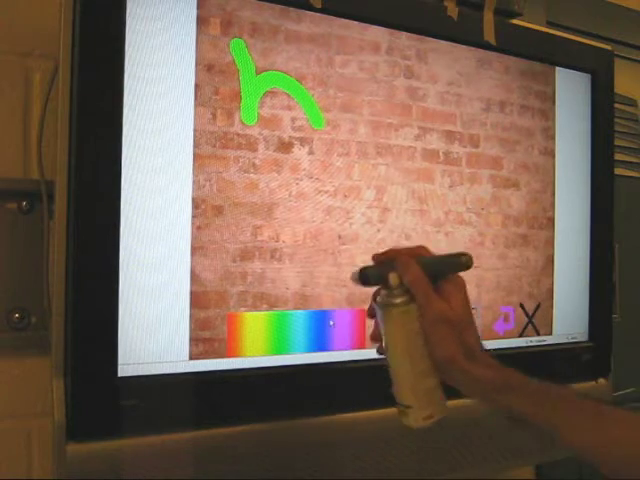
pyautogui.moveTo(370, 103)
pyautogui.mouseDown()
pyautogui.moveTo(405, 95)
pyautogui.moveTo(420, 135)
pyautogui.mouseUp()
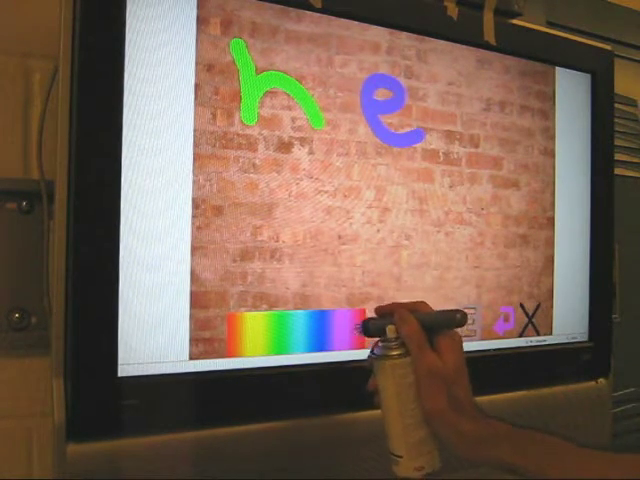
pyautogui.click(360, 325)
# Step: Spray a magenta 'l', a green 'l' and a pink 'o' after the 'e'
pyautogui.moveTo(452, 70); pyautogui.dragTo(460, 150)
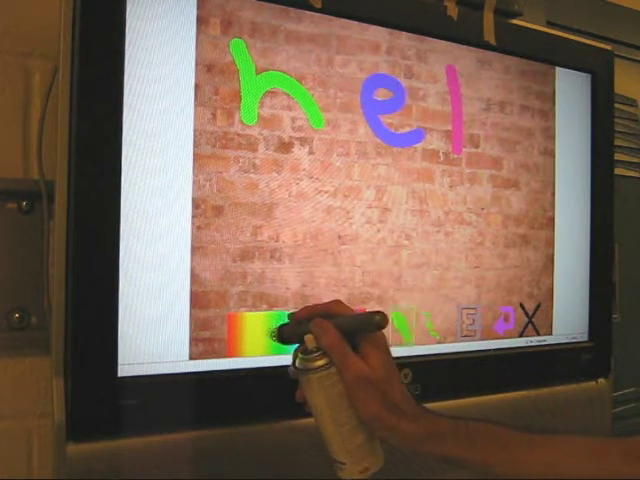
pyautogui.click(285, 328)
pyautogui.moveTo(482, 85); pyautogui.dragTo(485, 100)
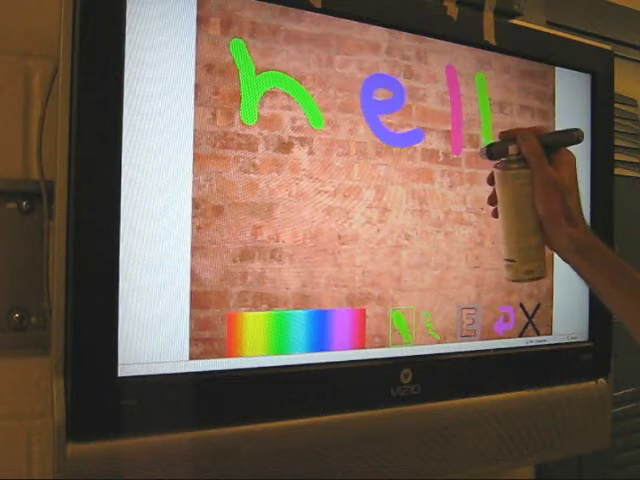
pyautogui.moveTo(488, 130); pyautogui.dragTo(490, 160)
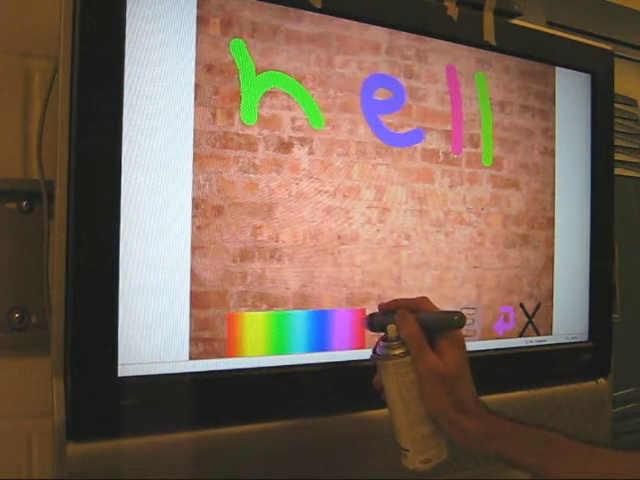
pyautogui.click(362, 328)
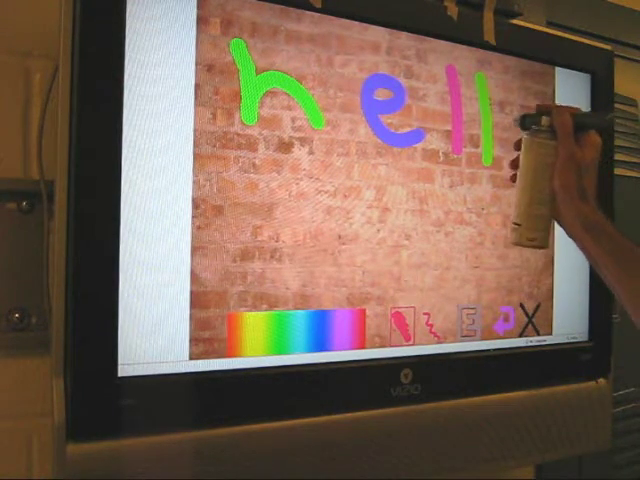
pyautogui.moveTo(545, 150); pyautogui.dragTo(535, 125)
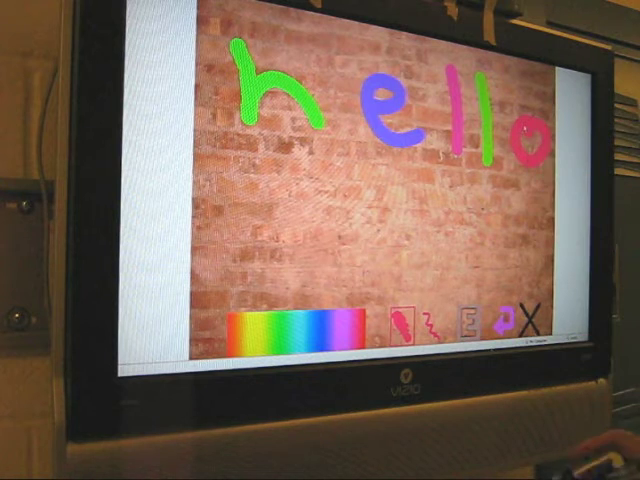